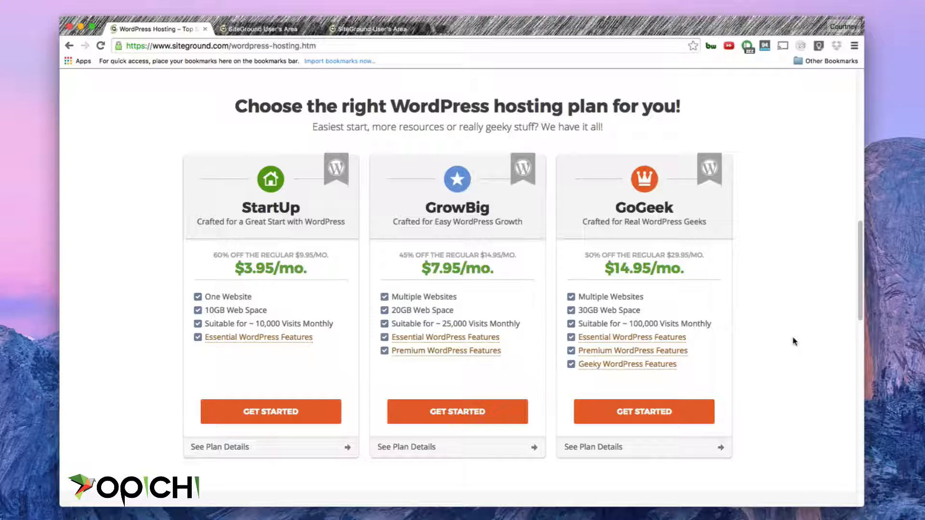
# - Review the StartUp hosting plan, and the web address and credential fields of the SiteGround login page
pyautogui.moveTo(240, 208); pyautogui.dragTo(302, 208)
pyautogui.click(303, 208)
pyautogui.click(265, 30)
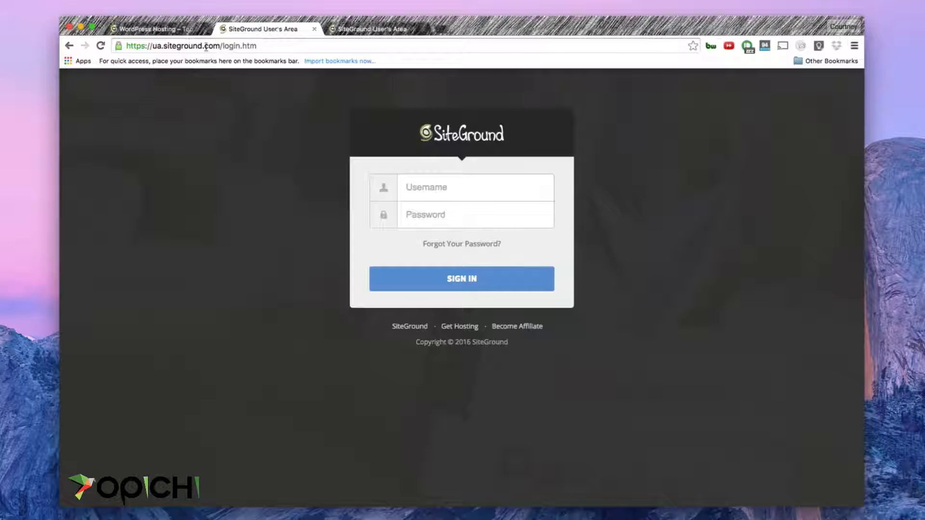
pyautogui.moveTo(153, 46); pyautogui.dragTo(220, 47)
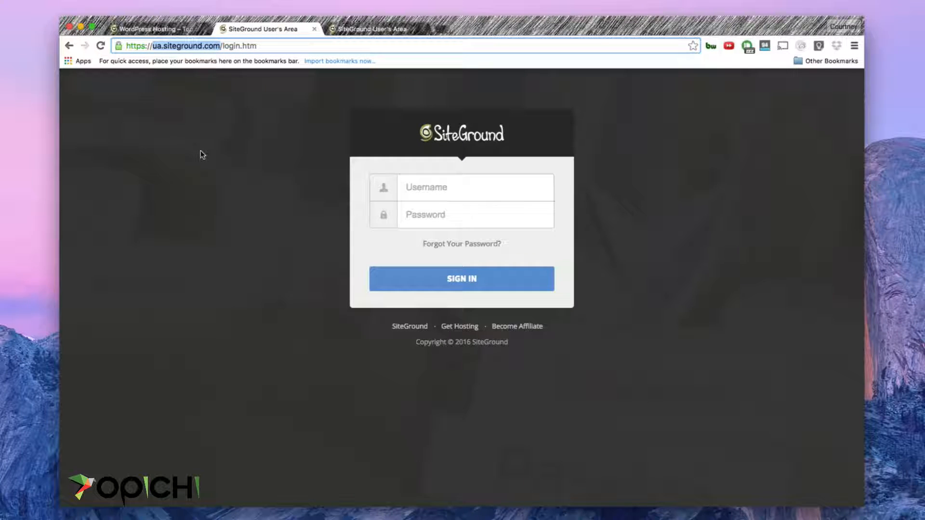
pyautogui.click(451, 188)
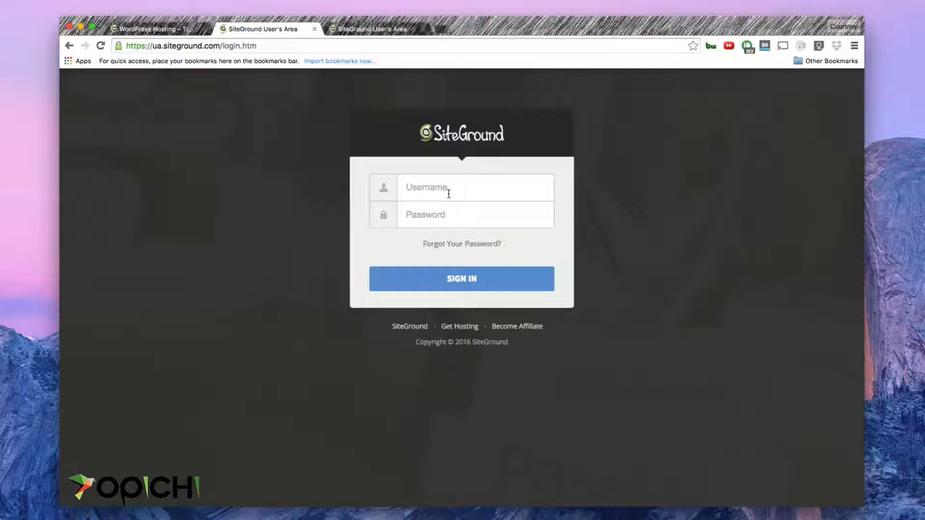
pyautogui.click(443, 213)
# - Open the cPanel of the GoGeek hosting account and launch the Softaculous autoinstaller
pyautogui.click(367, 29)
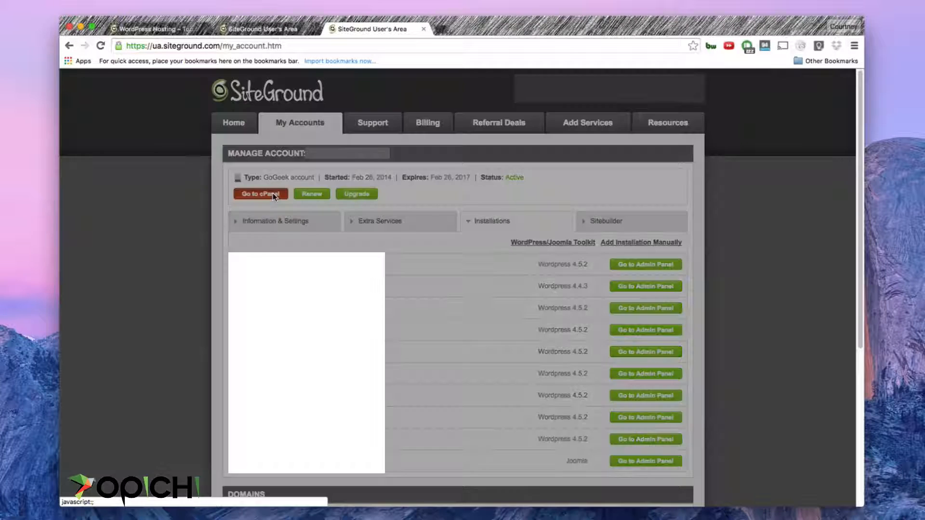
pyautogui.click(273, 195)
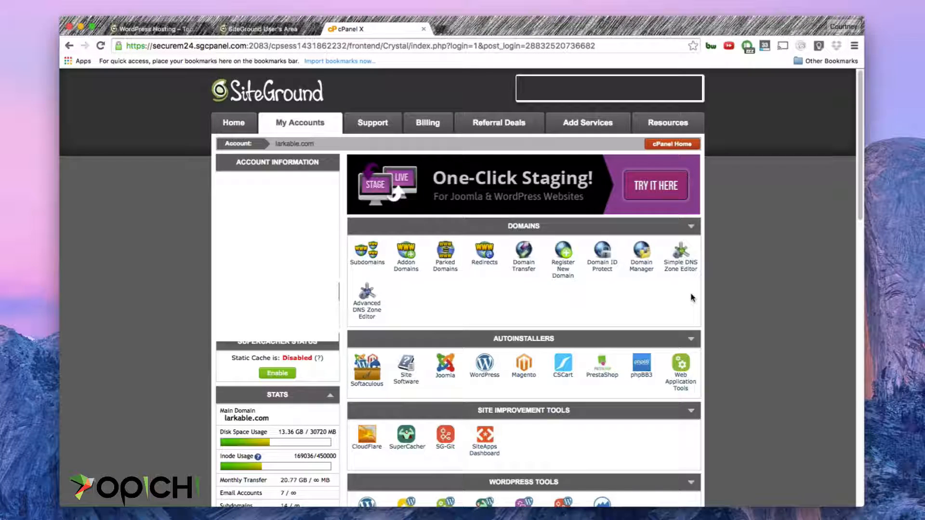
pyautogui.scroll(-1, 733, 303)
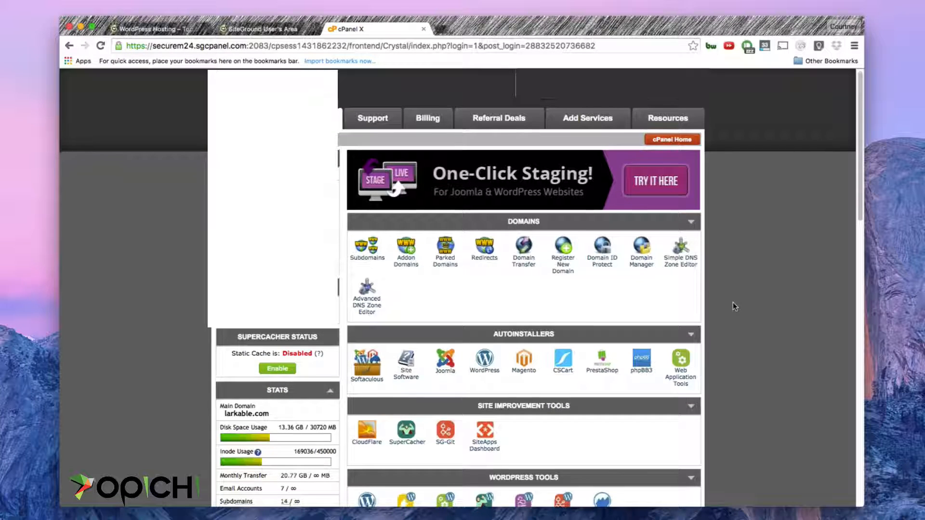
pyautogui.scroll(-2, 734, 305)
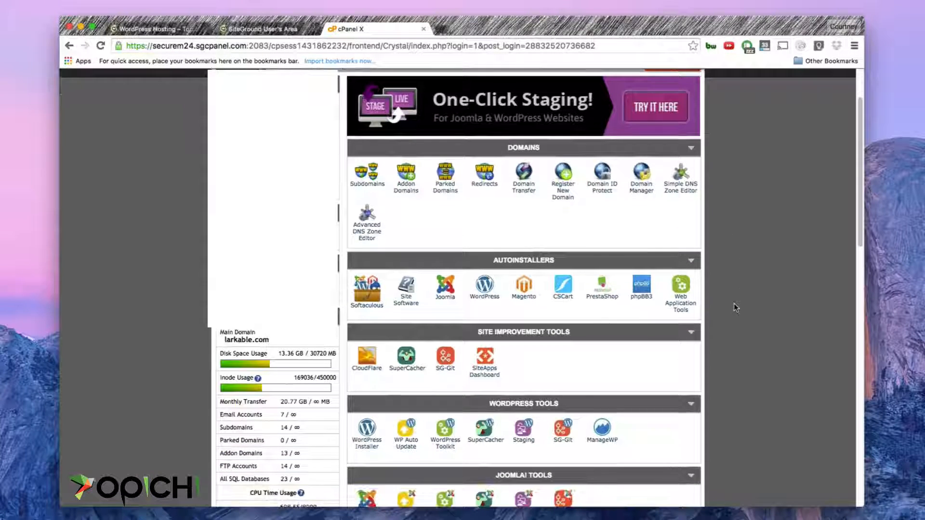
pyautogui.click(366, 308)
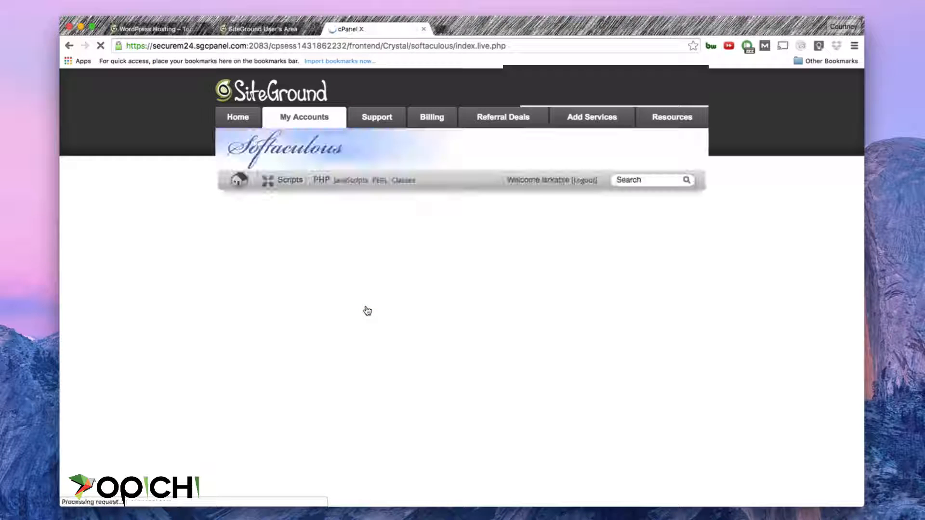
# - Open the WordPress installation form in Softaculous with opichi.com as the domain
pyautogui.moveTo(375, 314)
pyautogui.scroll(-3, 374, 313)
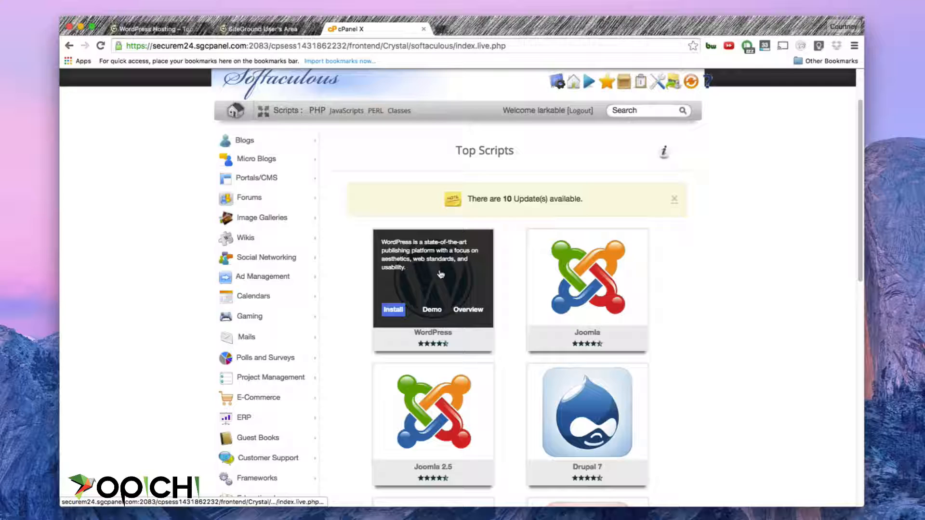
pyautogui.click(393, 310)
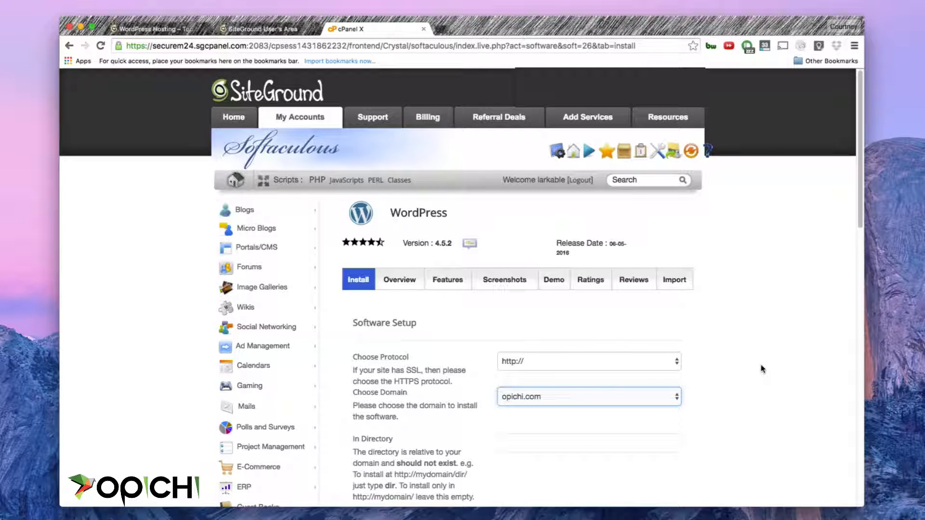
pyautogui.scroll(-1, 768, 363)
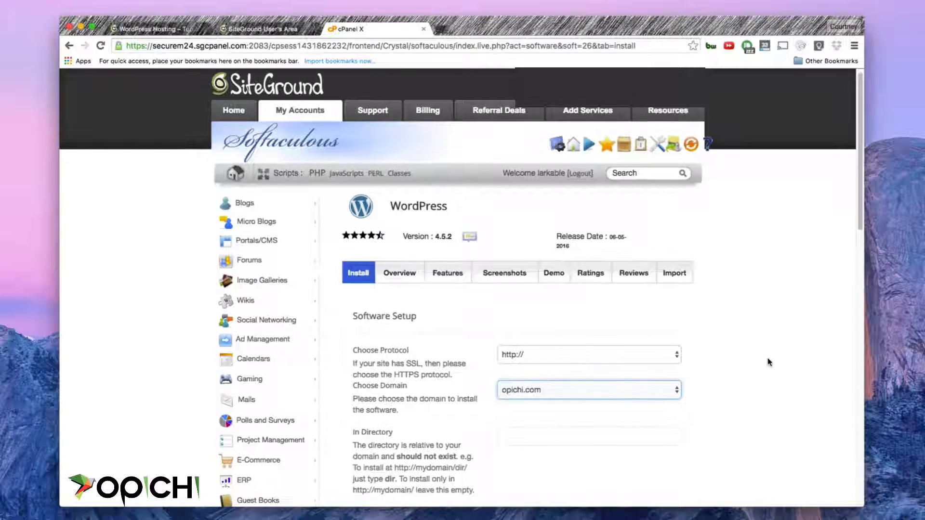
pyautogui.scroll(-1, 769, 362)
pyautogui.scroll(-5, 774, 363)
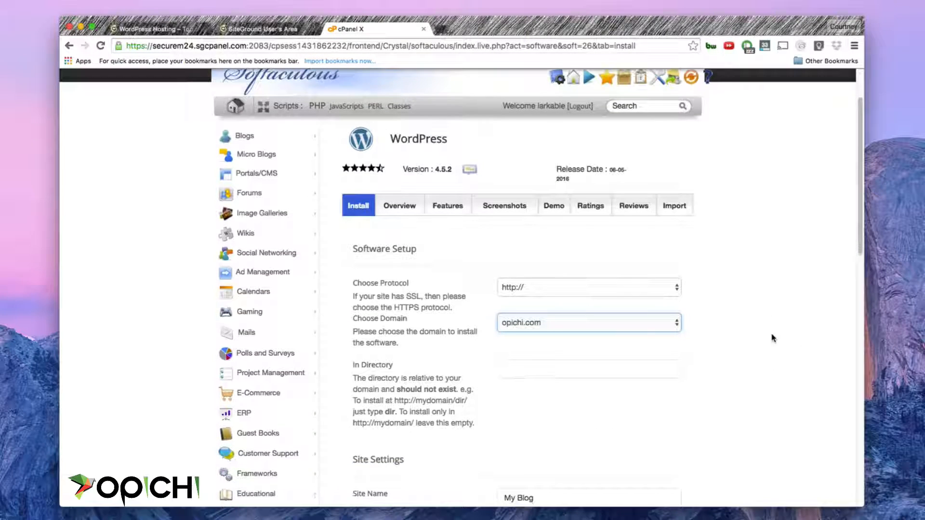
# - Examine the available protocol options for the WordPress installation without changing the selection
pyautogui.click(677, 222)
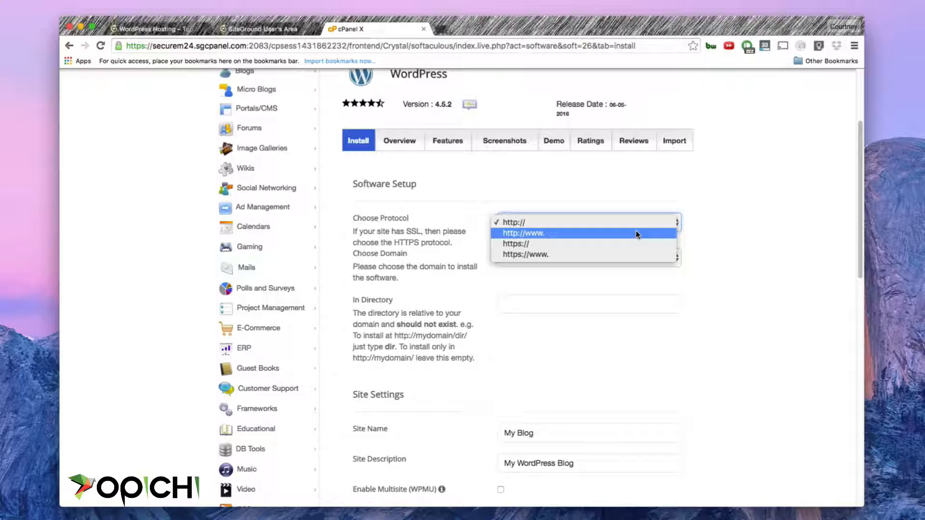
pyautogui.click(730, 221)
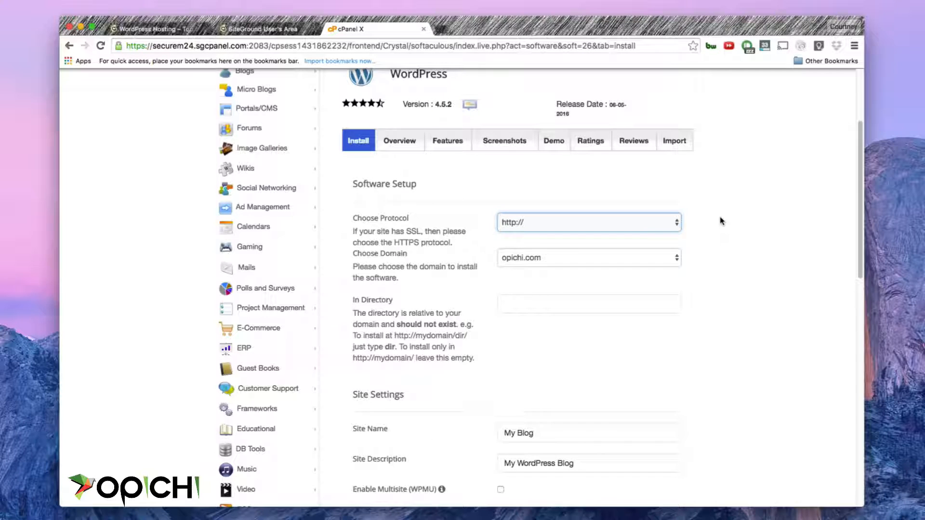
pyautogui.click(661, 221)
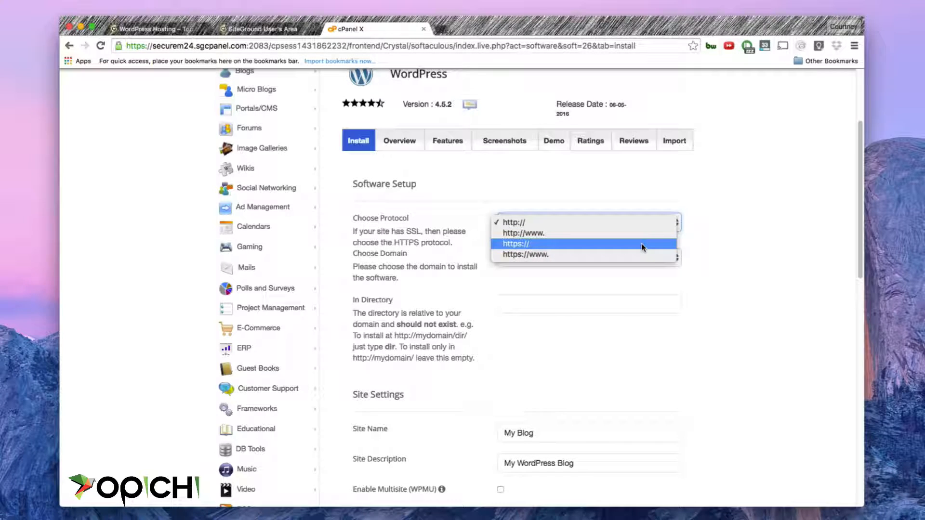
pyautogui.click(732, 244)
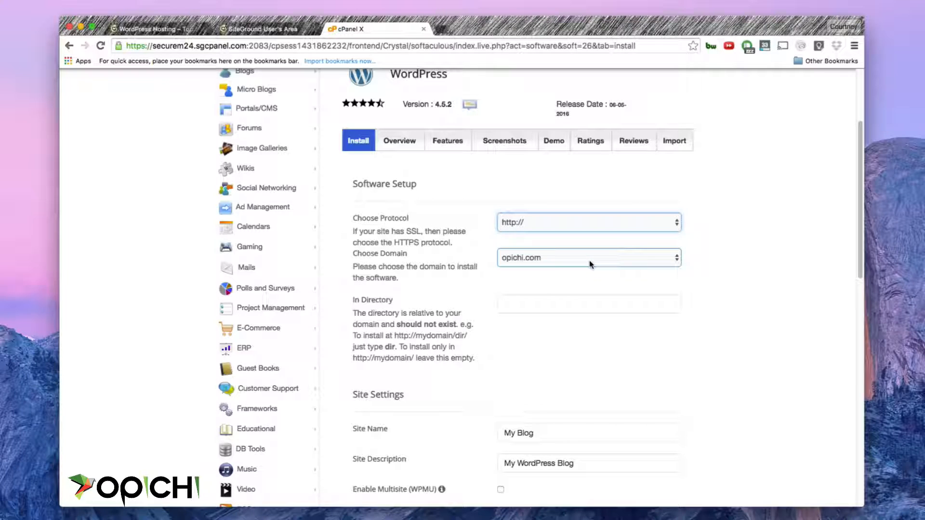
# - Set the WordPress installation directory to demoinstall
pyautogui.click(550, 304)
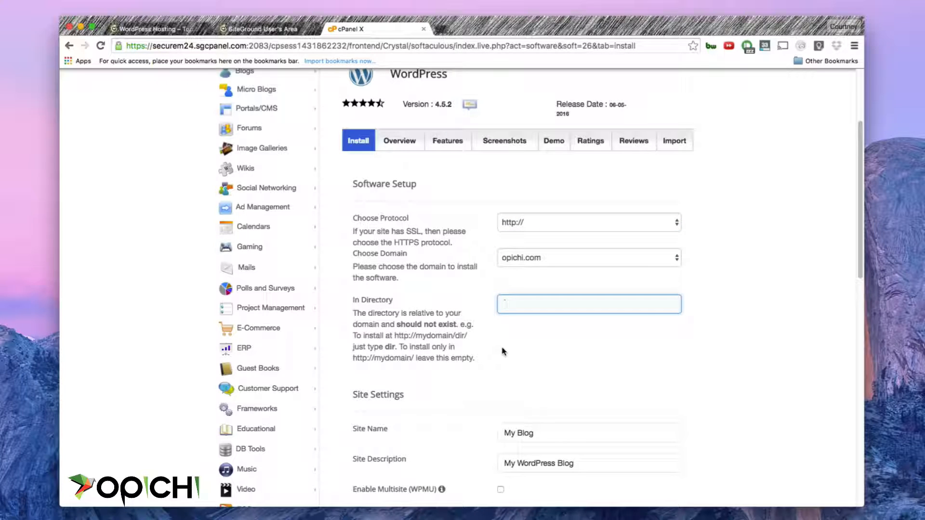
pyautogui.click(534, 306)
pyautogui.click(718, 301)
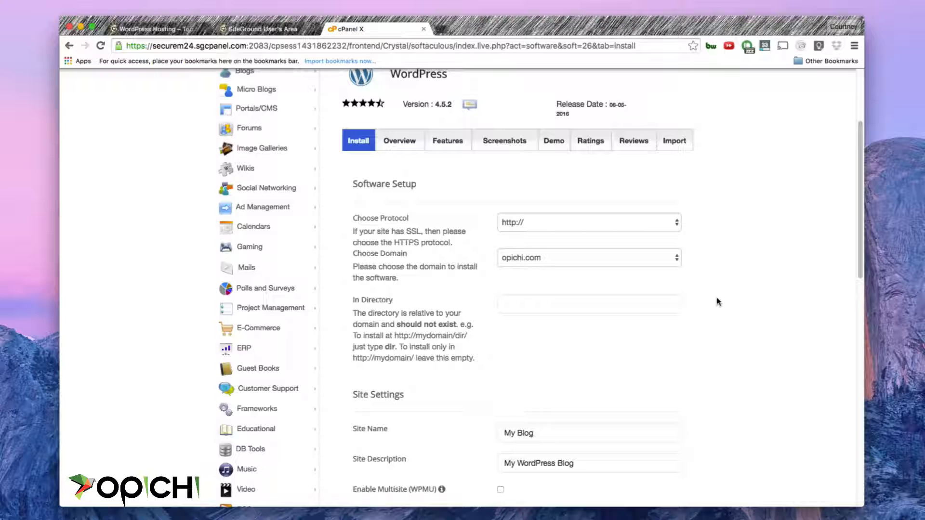
pyautogui.click(603, 306)
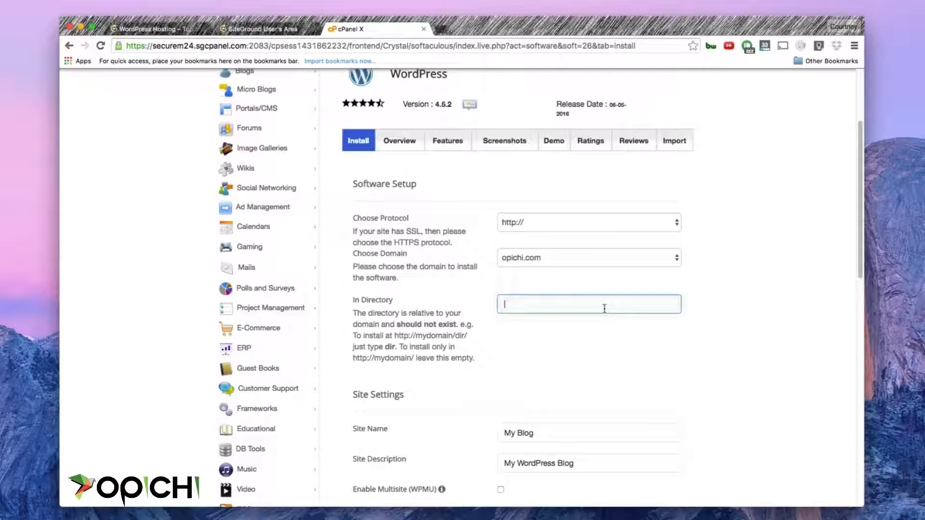
pyautogui.write('dem')
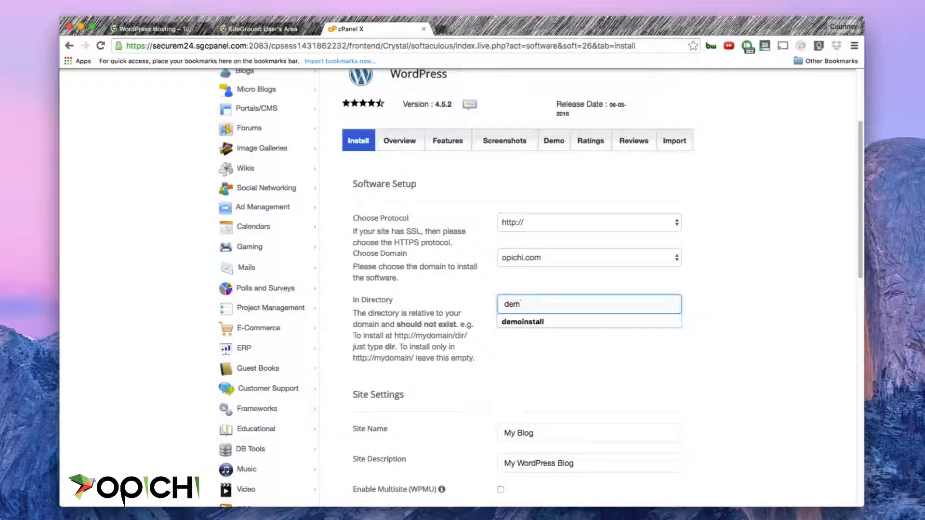
pyautogui.click(601, 323)
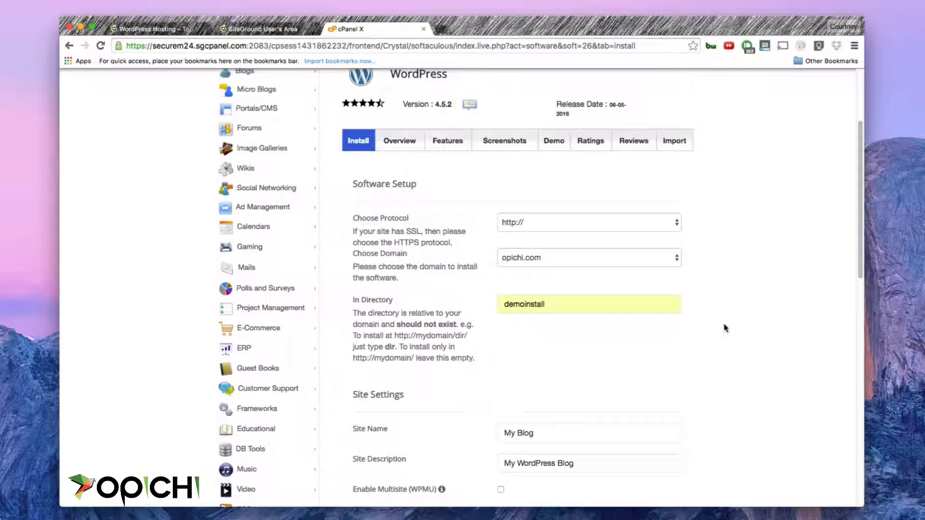
# - Review the site name, site description and multisite option in the installation's site settings
pyautogui.scroll(-1, 705, 334)
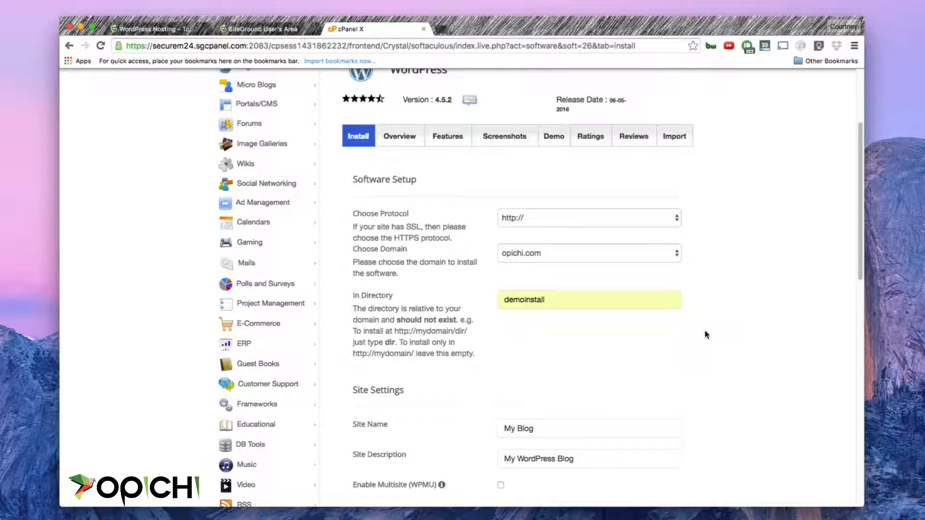
pyautogui.scroll(-5, 705, 333)
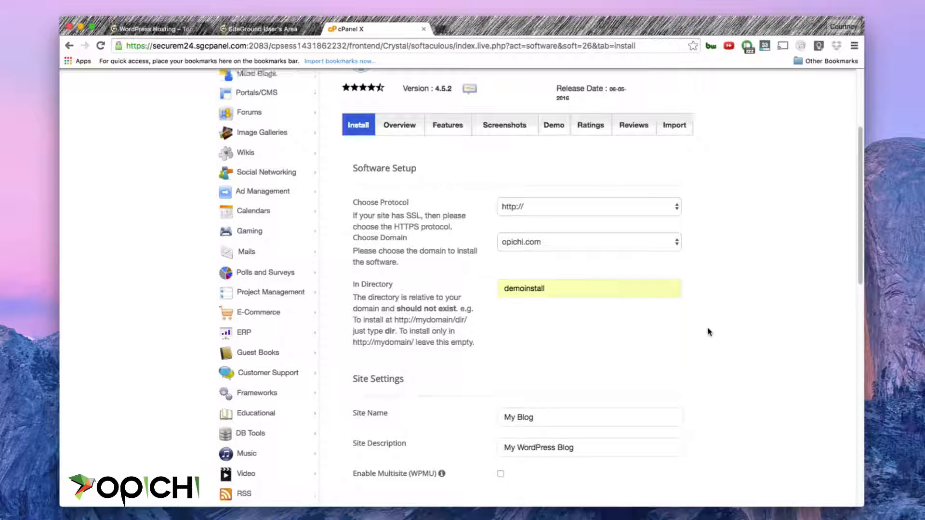
pyautogui.scroll(-6, 712, 331)
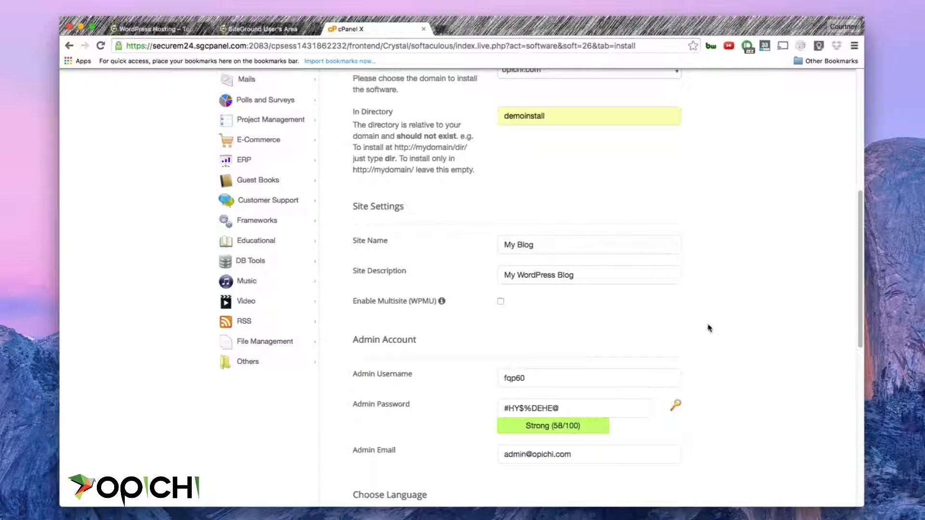
pyautogui.moveTo(573, 244); pyautogui.dragTo(502, 244)
pyautogui.moveTo(603, 275); pyautogui.dragTo(462, 270)
pyautogui.click(698, 282)
pyautogui.scroll(-1, 754, 280)
pyautogui.scroll(-2, 754, 280)
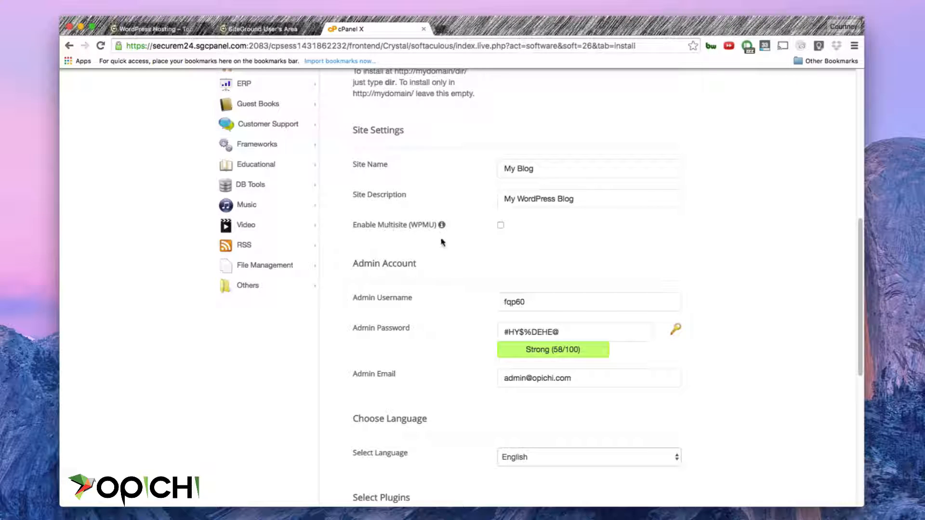
# - Review the admin username, password and email fields in the Admin Account section
pyautogui.scroll(-1, 739, 274)
pyautogui.scroll(-3, 742, 273)
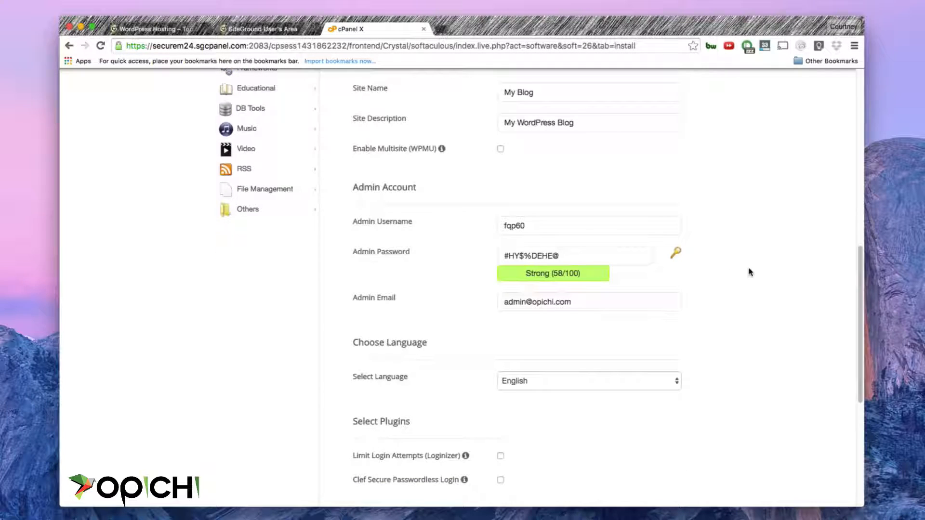
pyautogui.click(571, 226)
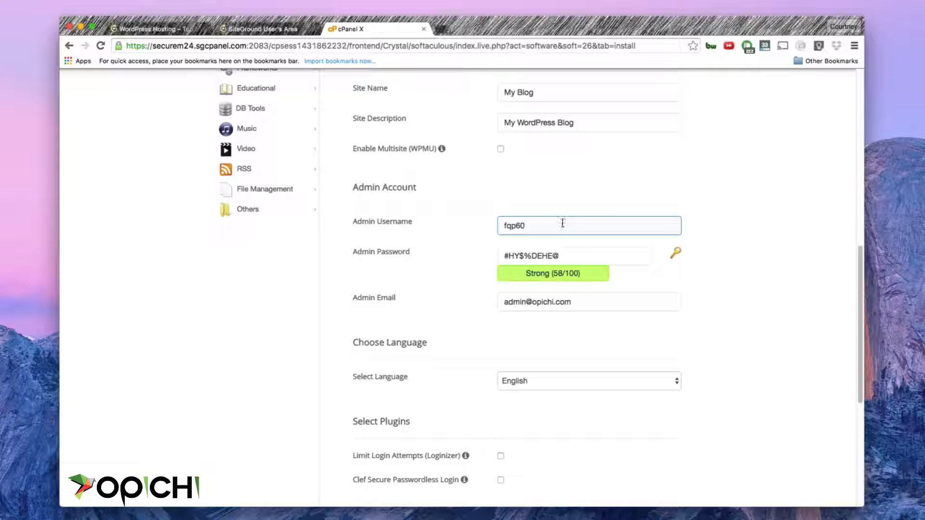
pyautogui.doubleClick(554, 224)
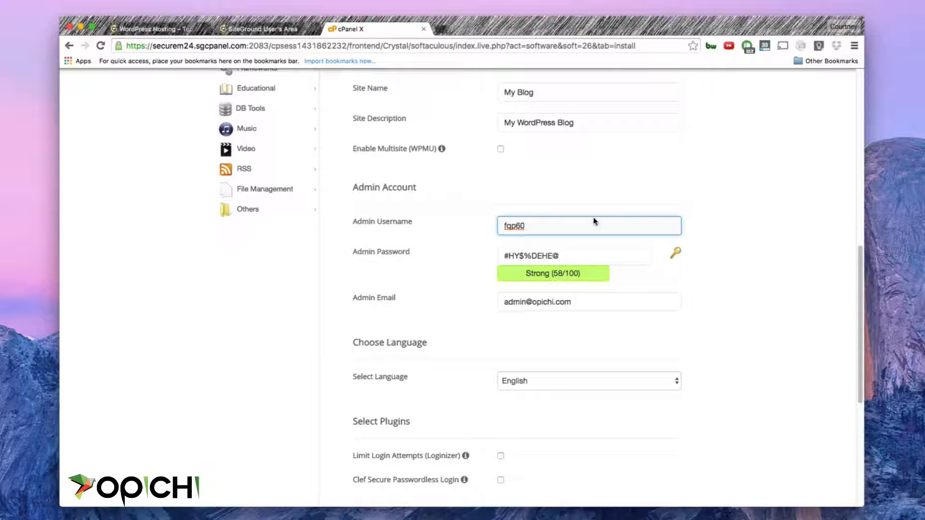
pyautogui.click(578, 253)
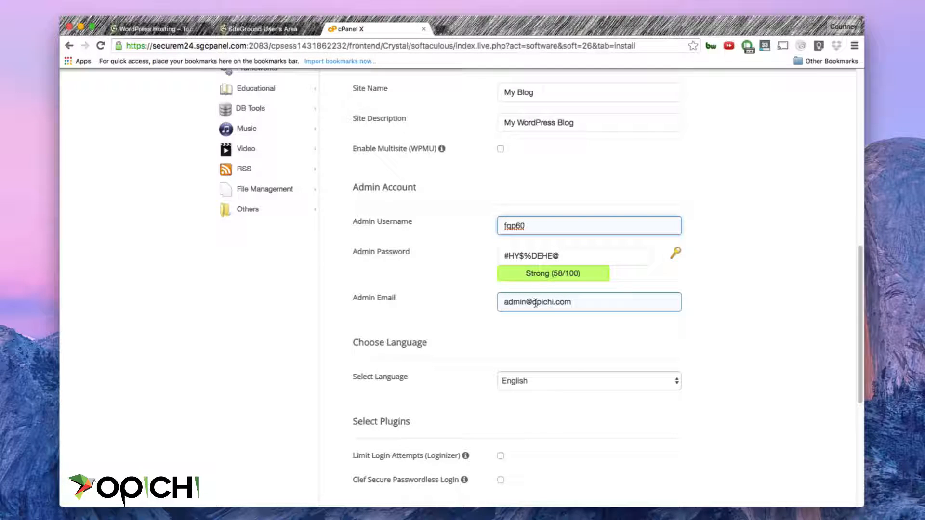
pyautogui.click(576, 303)
pyautogui.moveTo(577, 303); pyautogui.dragTo(531, 299)
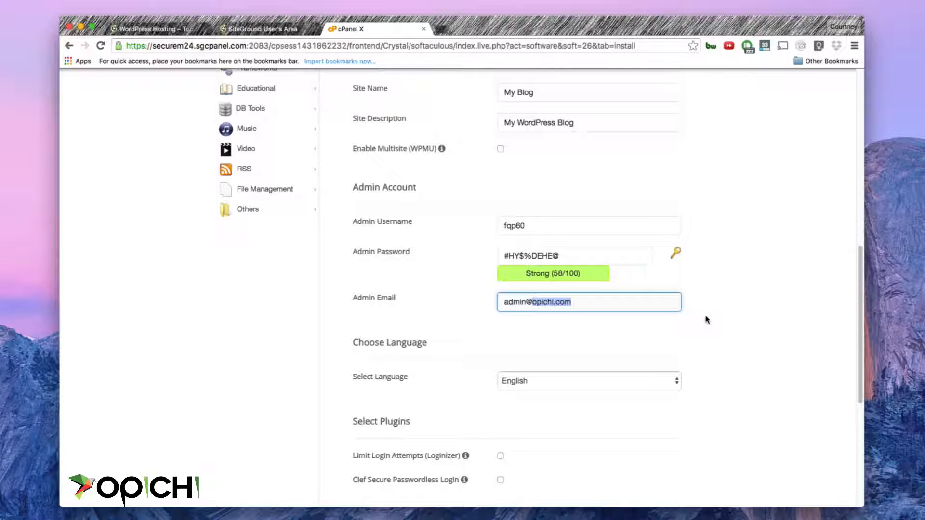
pyautogui.click(593, 302)
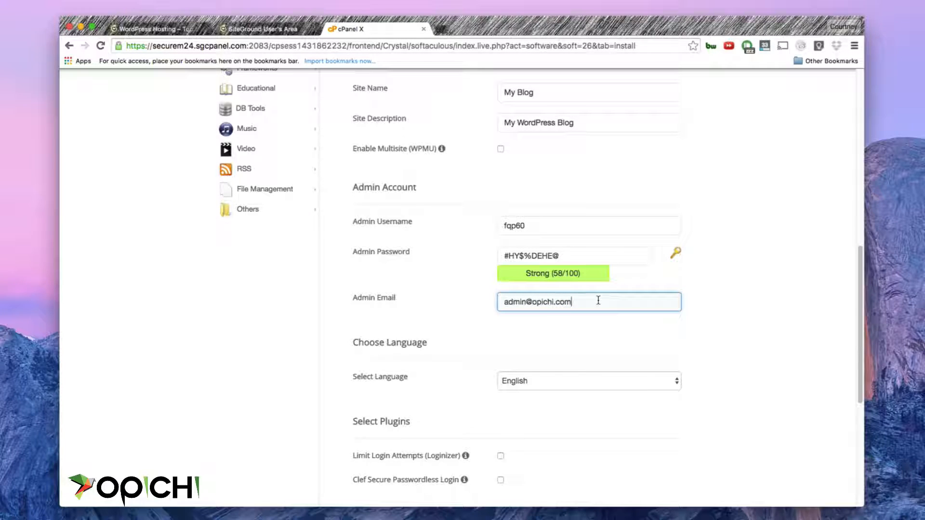
# - Examine the language, plugin and theme options at the end of the WordPress installation form
pyautogui.scroll(-1, 713, 296)
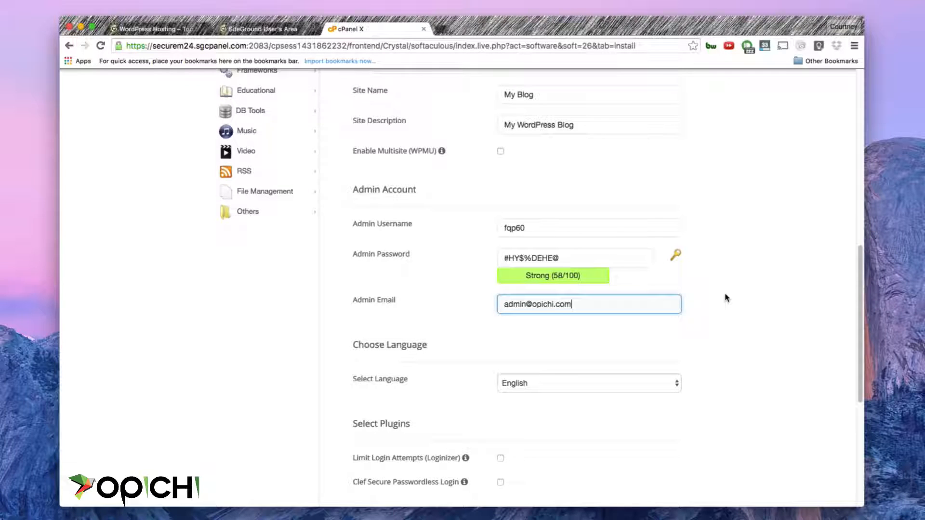
pyautogui.scroll(-3, 726, 298)
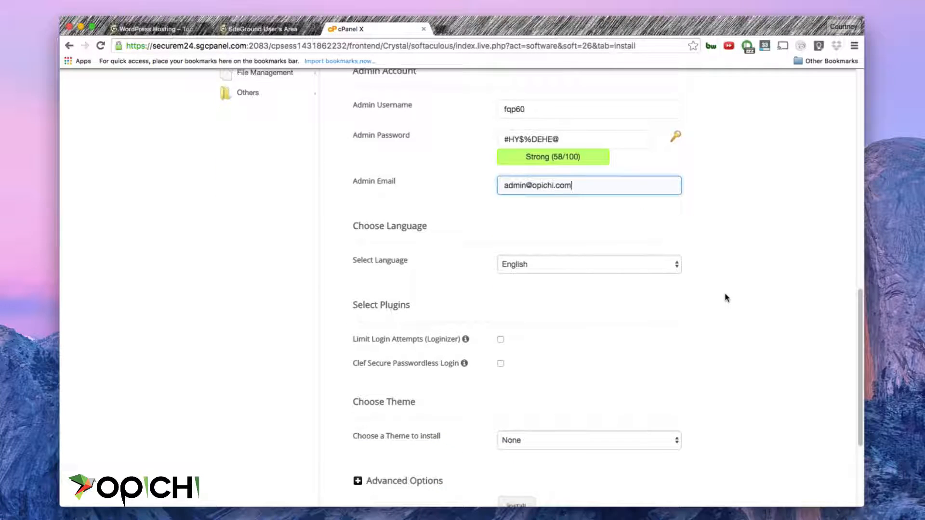
pyautogui.scroll(-3, 725, 296)
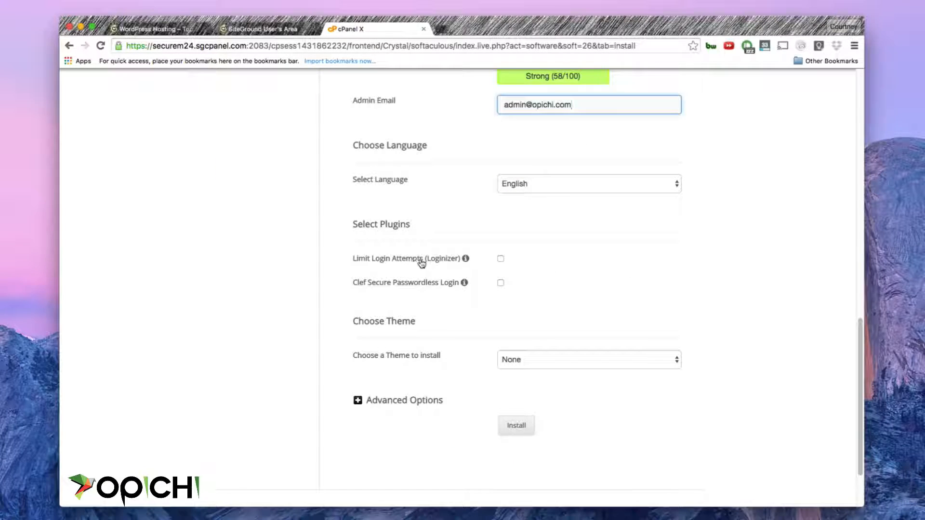
pyautogui.scroll(-3, 437, 287)
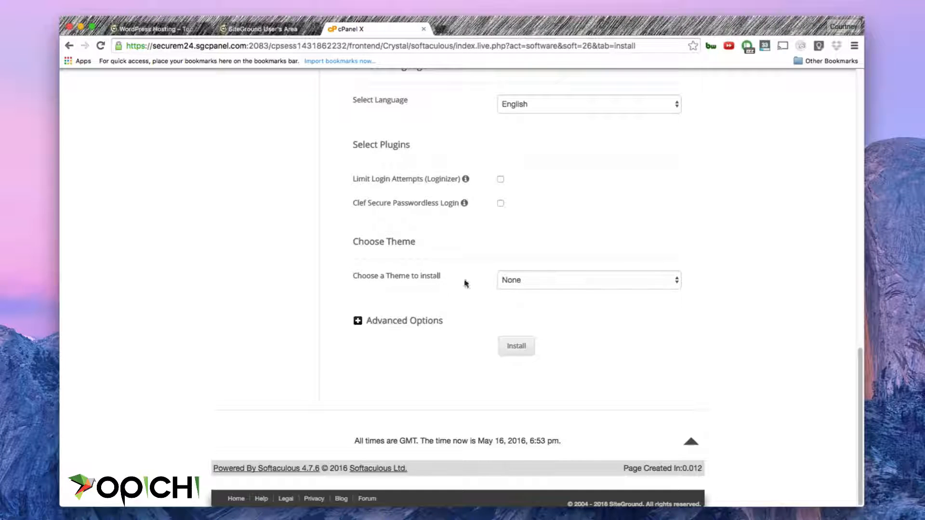
# - Keep the theme choice at None and start the WordPress installation, letting it run to completion
pyautogui.click(619, 286)
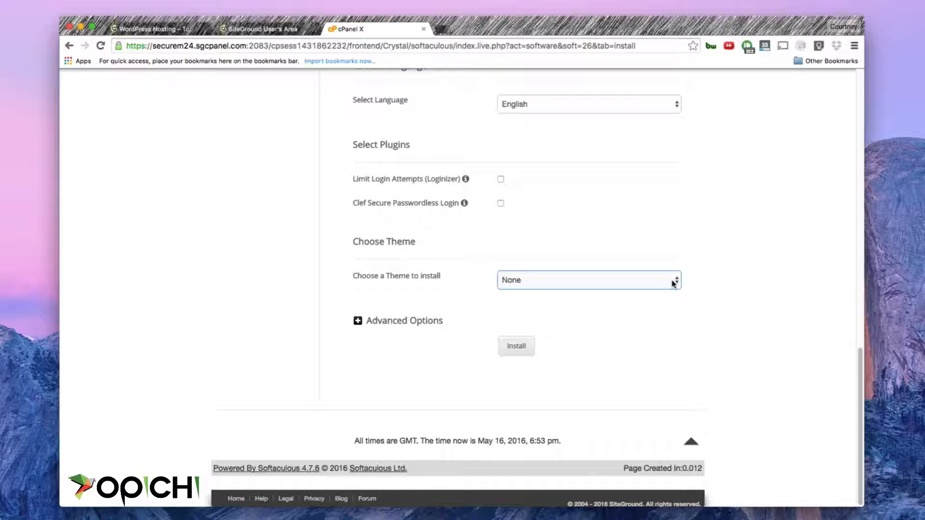
pyautogui.click(513, 348)
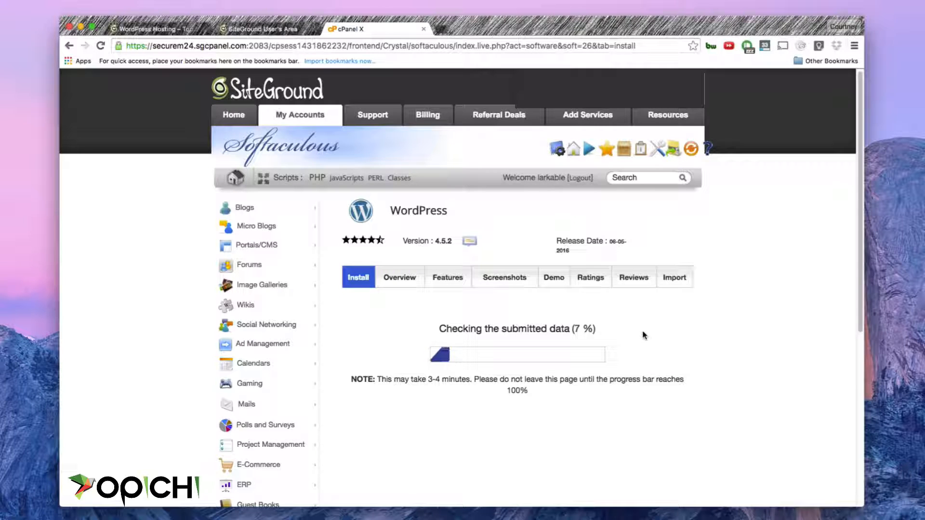
pyautogui.moveTo(394, 379); pyautogui.dragTo(530, 392)
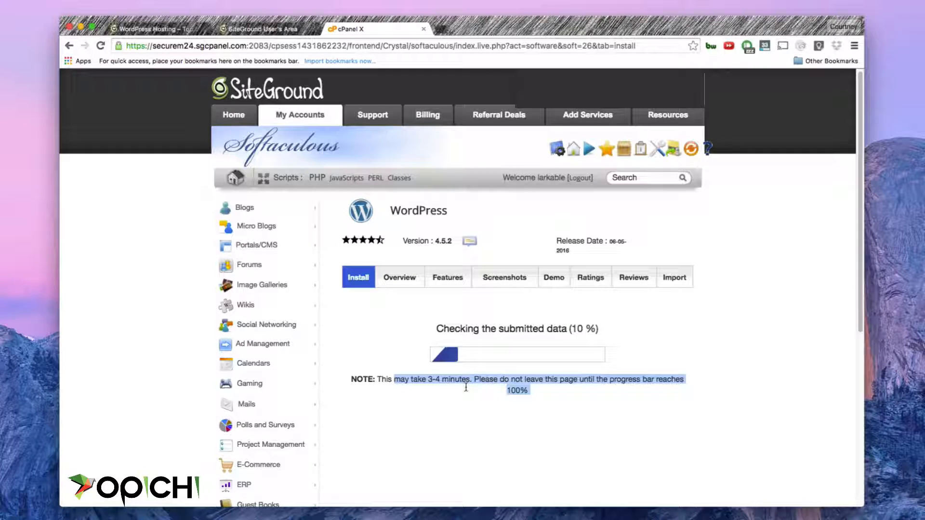
pyautogui.click(467, 386)
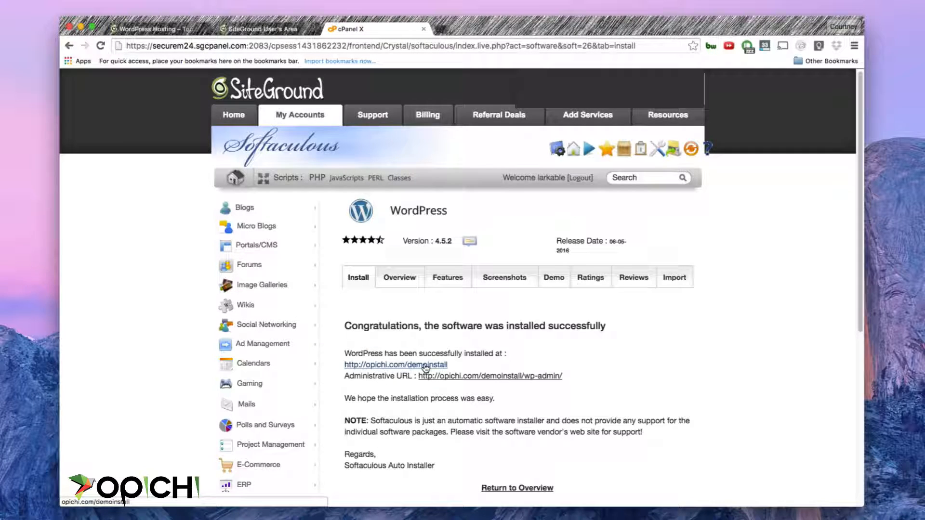
# - Open the installed site at opichi.com/demoinstall and look over its front page, including the site title and tagline
pyautogui.click(414, 366)
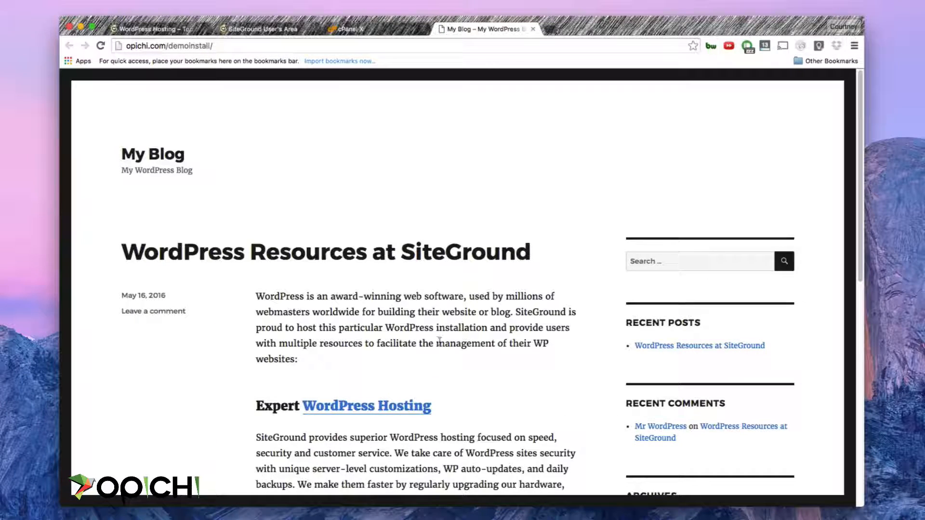
pyautogui.scroll(-5, 440, 342)
pyautogui.scroll(-6, 453, 350)
pyautogui.scroll(10, 289, 289)
pyautogui.moveTo(120, 147); pyautogui.dragTo(218, 184)
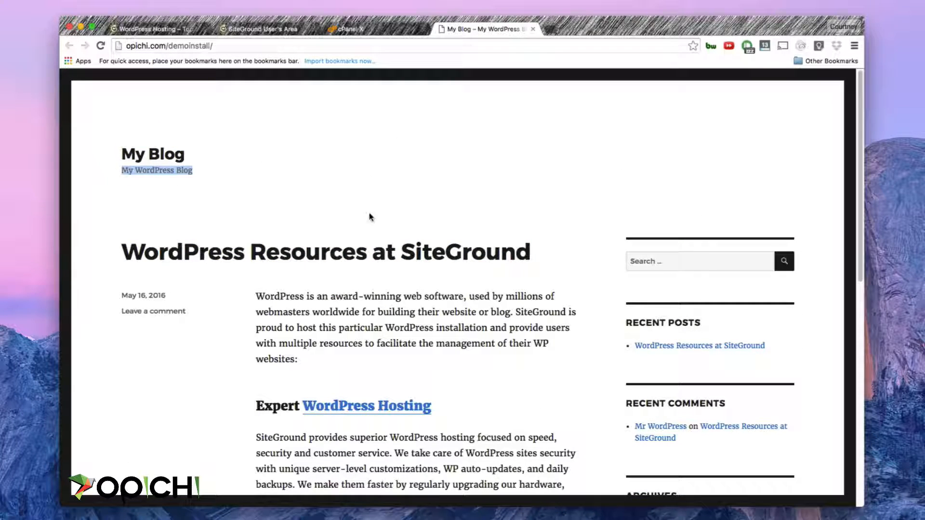
pyautogui.scroll(-1, 378, 223)
pyautogui.scroll(-6, 382, 225)
pyautogui.scroll(8, 382, 224)
# - Return to the Softaculous installation page and open the new site's administrative URL, opichi.com/demoinstall/wp-admin/
pyautogui.click(349, 29)
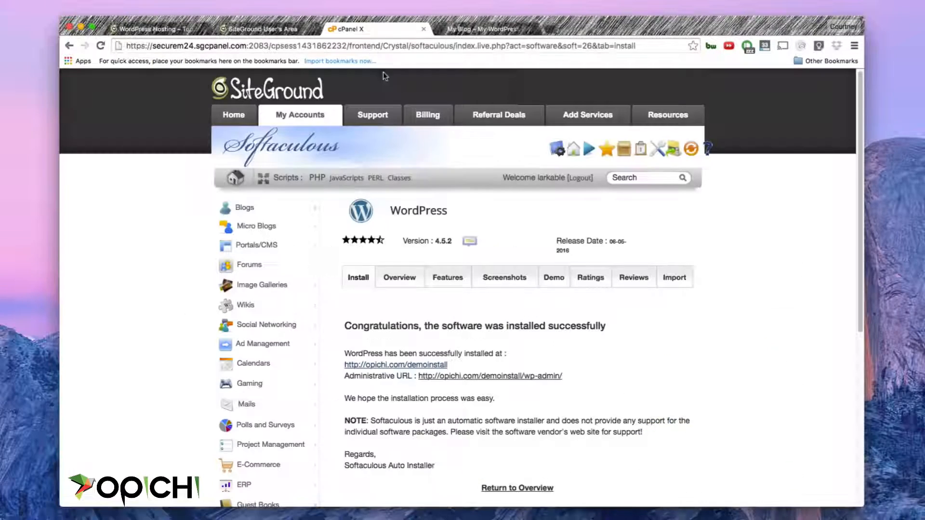
pyautogui.moveTo(575, 381); pyautogui.dragTo(425, 379)
pyautogui.click(458, 379)
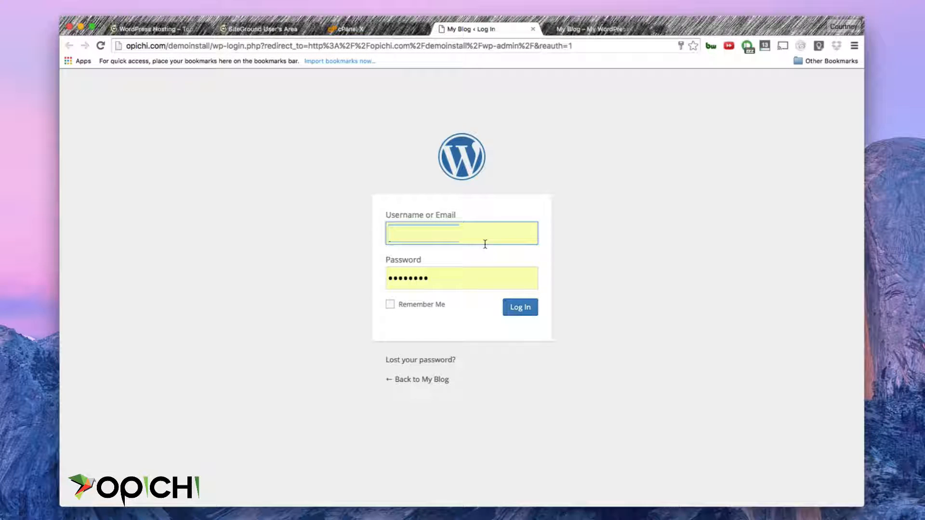
# - Clear the prefilled username and password fields on the WordPress login form
pyautogui.click(484, 238)
pyautogui.doubleClick(456, 282)
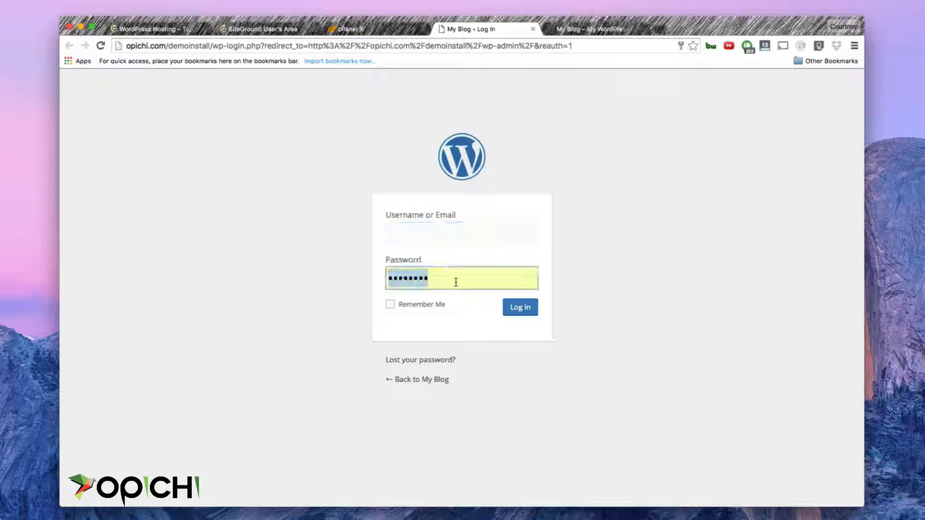
pyautogui.press('BackSpace')
pyautogui.click(634, 294)
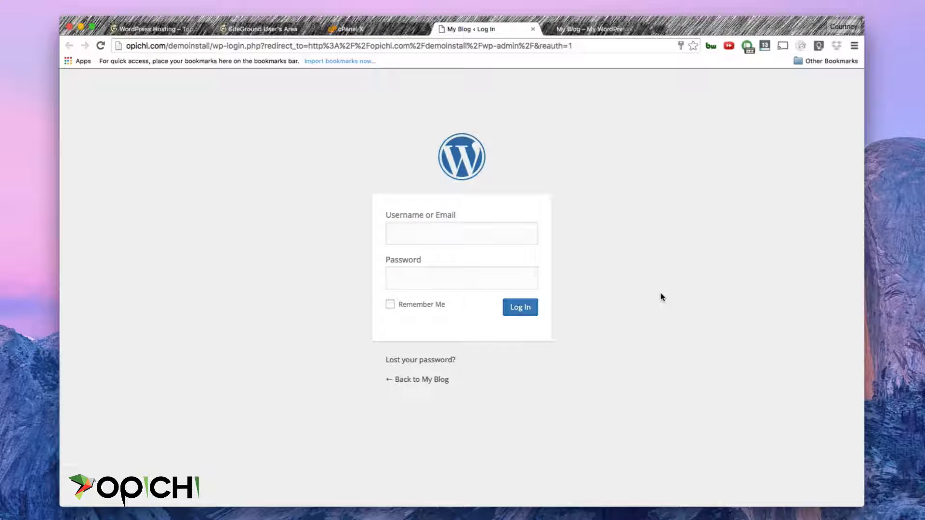